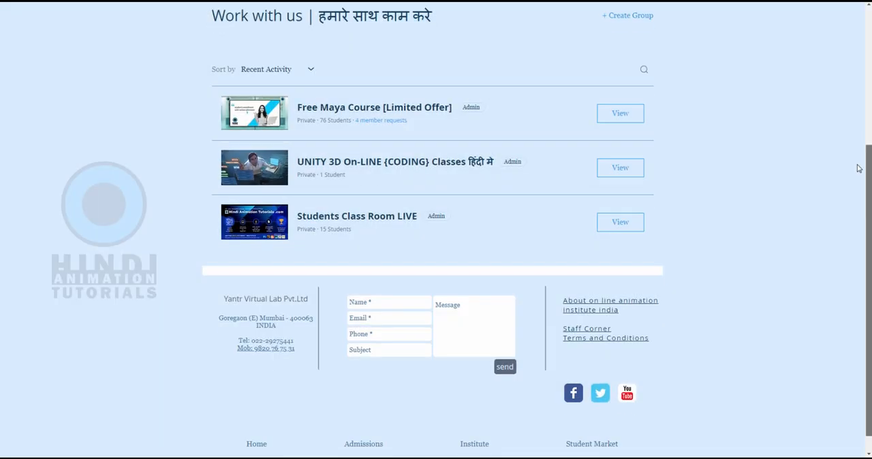
Open the student list of the Free Maya Course group
scroll(858, 167, down, 1)
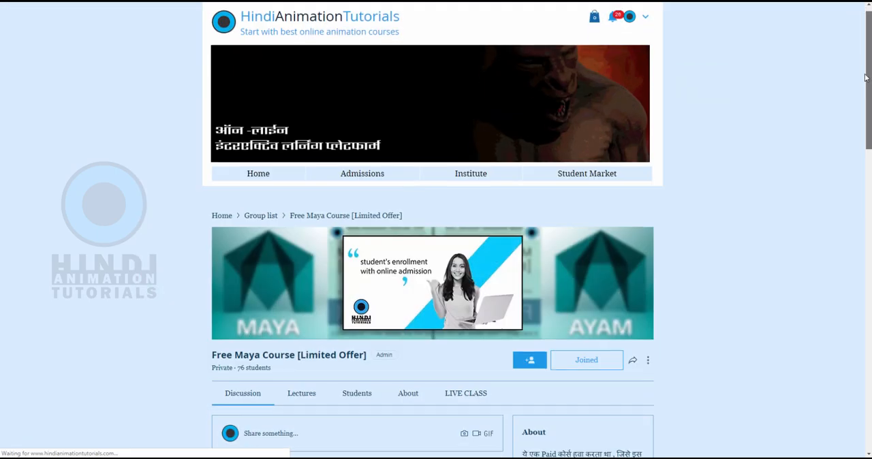
scroll(859, 114, down, 2)
scroll(859, 114, down, 3)
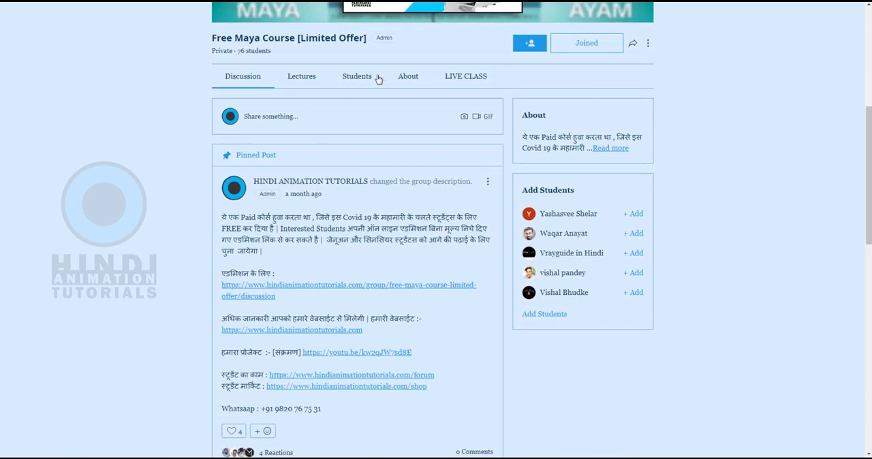
click(368, 79)
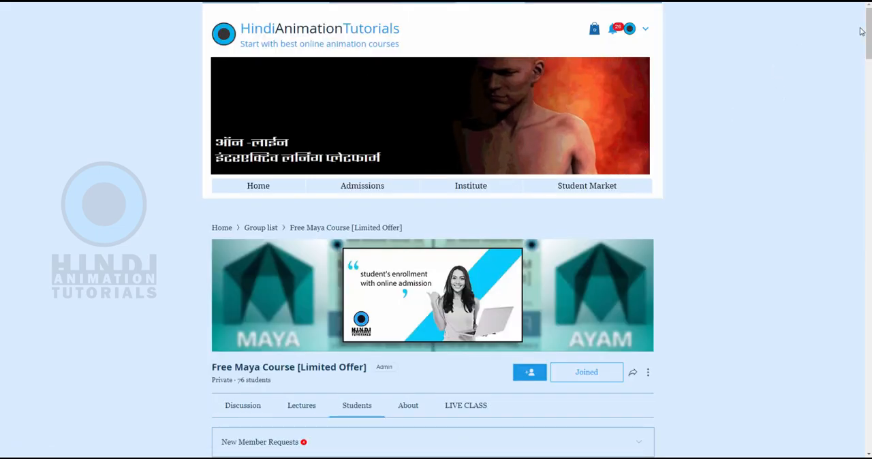
scroll(868, 25, down, 6)
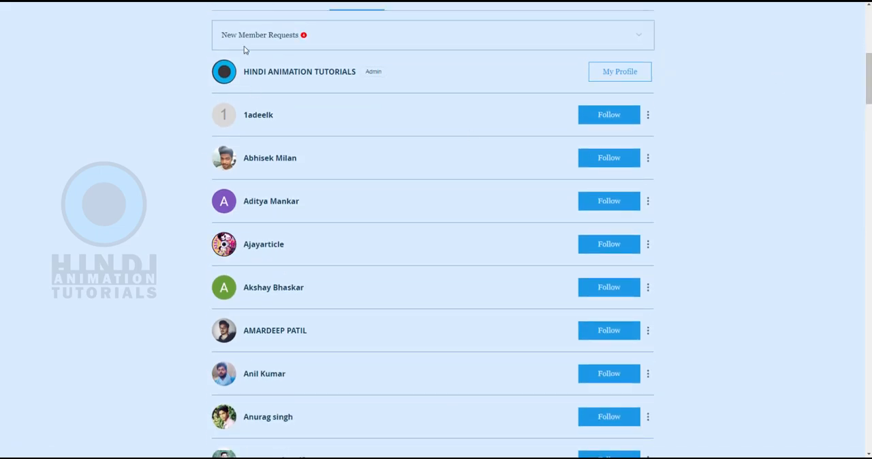
Expand the new member requests of the course group and approve all pending students
click(264, 38)
mouse_move(868, 91)
mouse_down()
mouse_move(868, 77)
mouse_move(868, 94)
mouse_up()
click(633, 45)
click(611, 107)
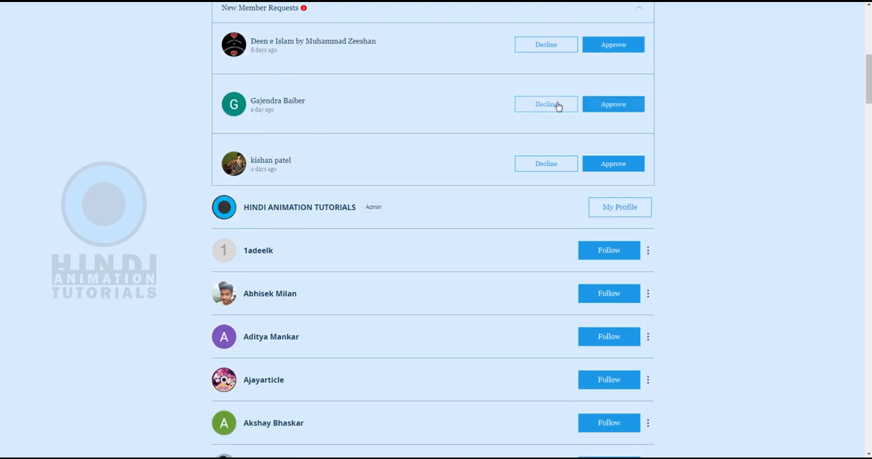
scroll(621, 87, up, 1)
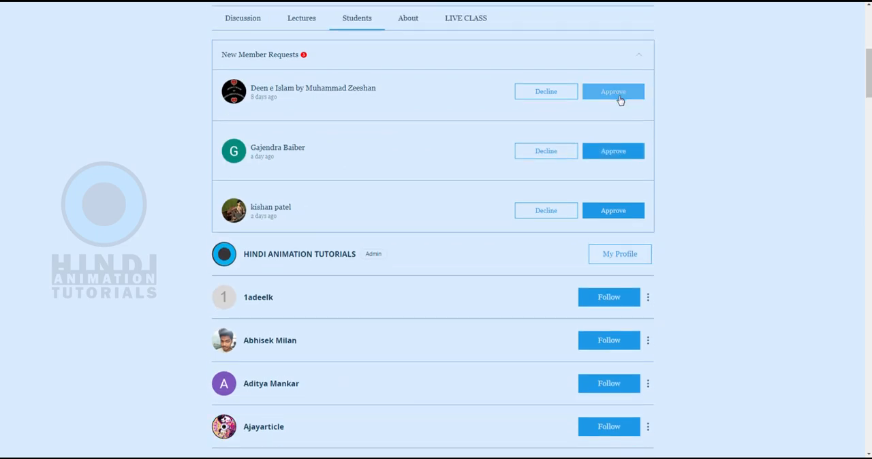
click(620, 95)
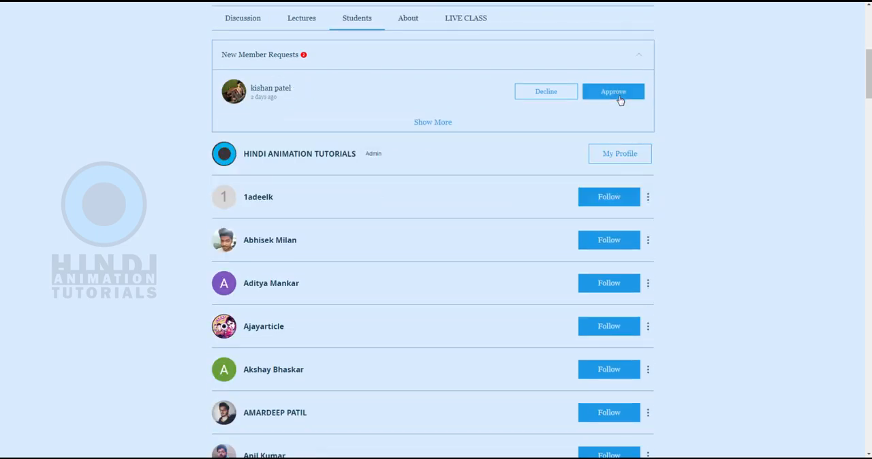
click(620, 95)
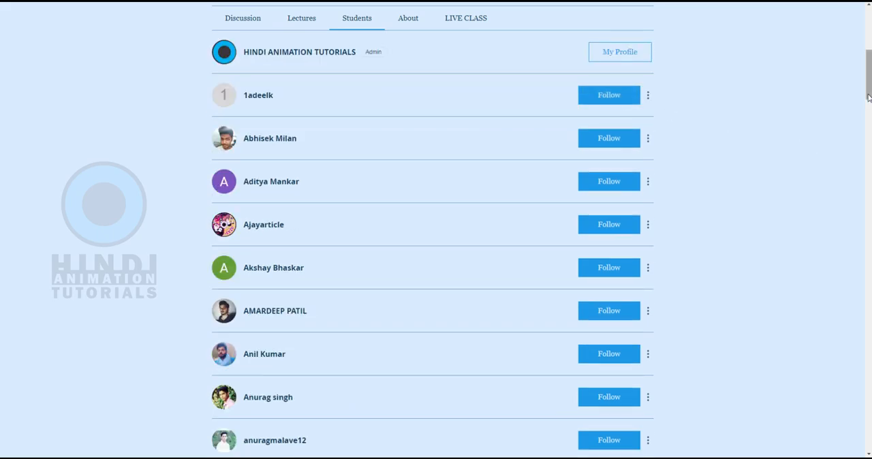
drag(869, 98, 870, 61)
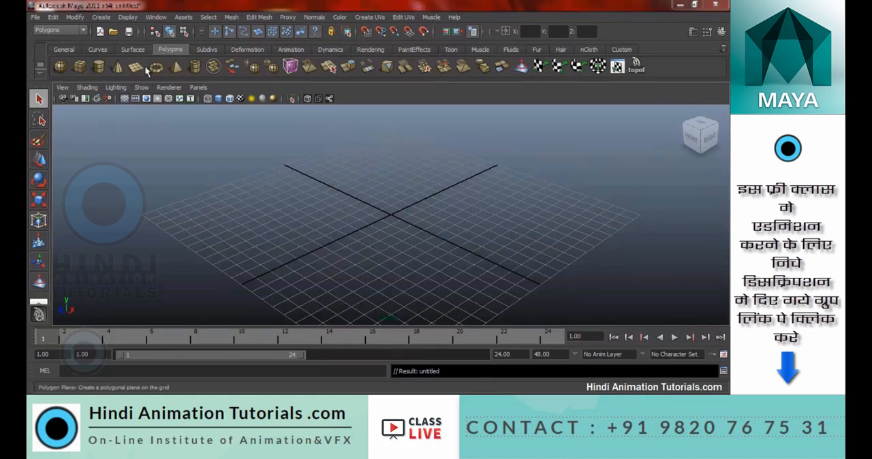
In Autodesk Maya, create a polygon plane about 21.9 by 22.8 units over the grid and display it shaded
drag(173, 213, 633, 212)
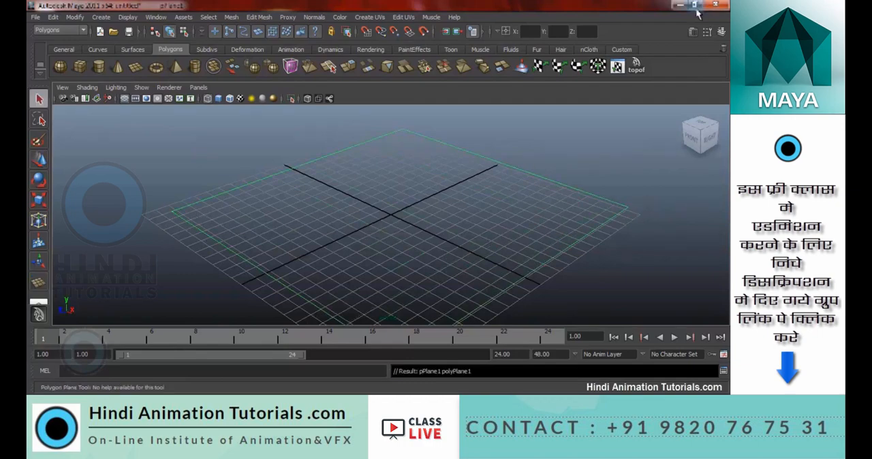
key(5)
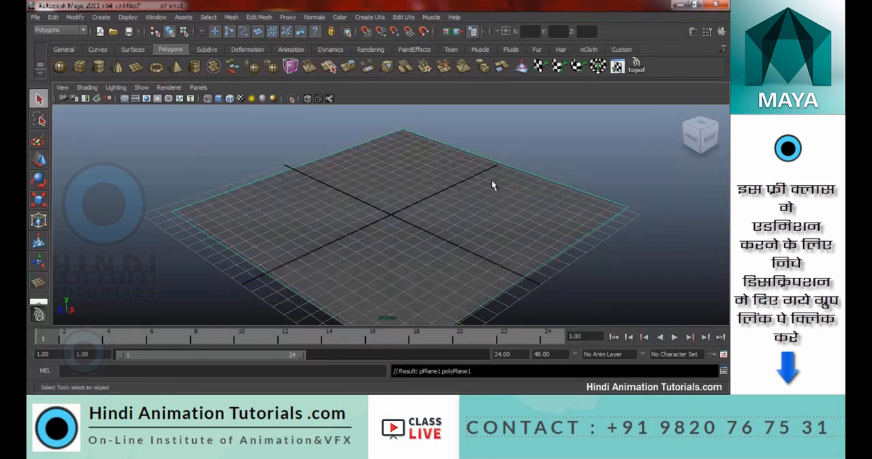
Set both the subdivisions width and the subdivisions height of the polygon plane to 100
click(721, 32)
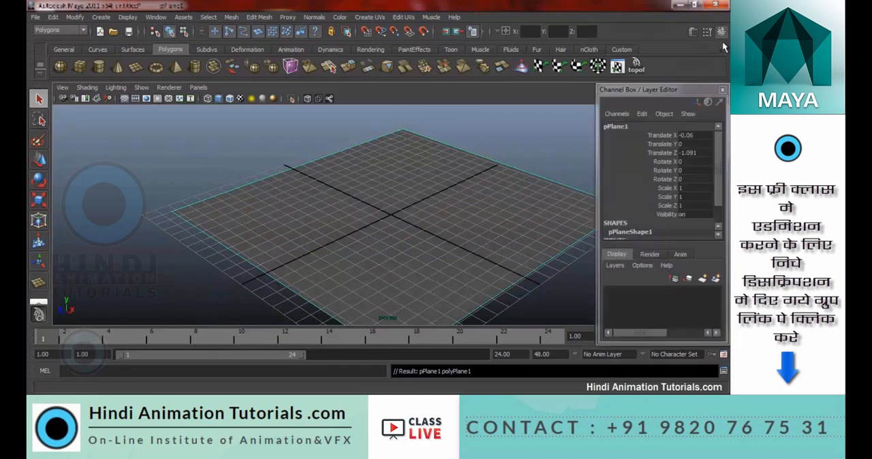
scroll(681, 216, down, 2)
click(637, 226)
scroll(651, 227, down, 3)
click(696, 210)
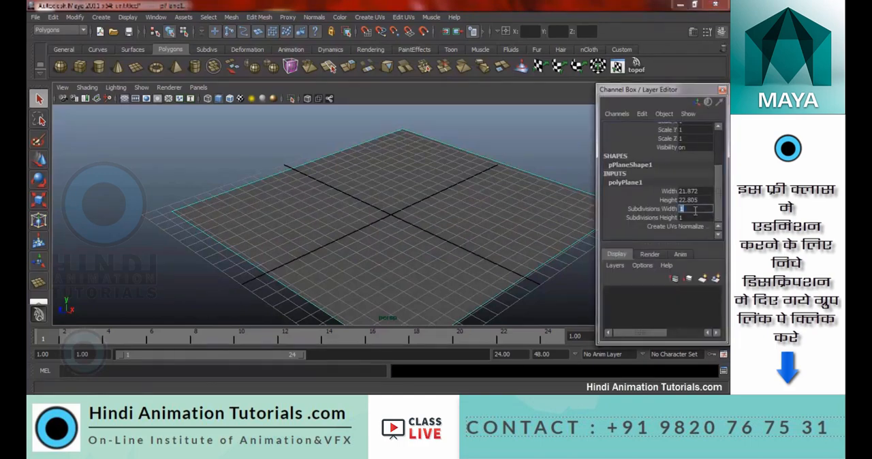
text(100)
key(Tab)
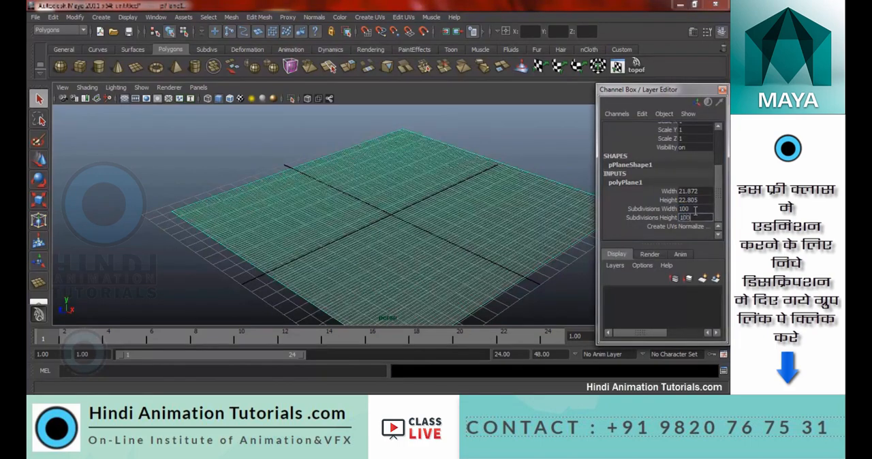
text(100)
key(Return)
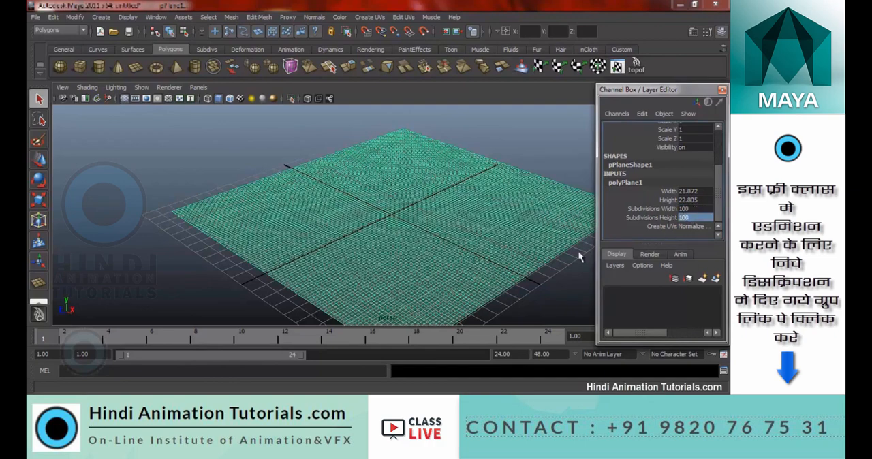
alt+drag(511, 198, 488, 194)
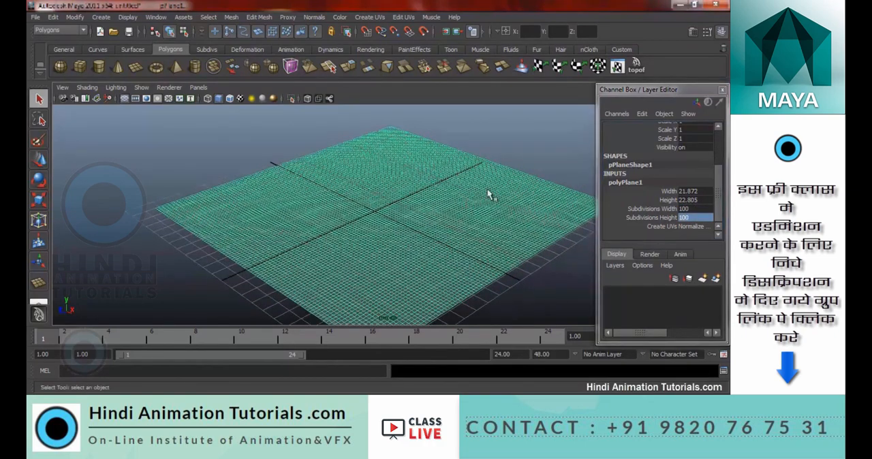
click(723, 89)
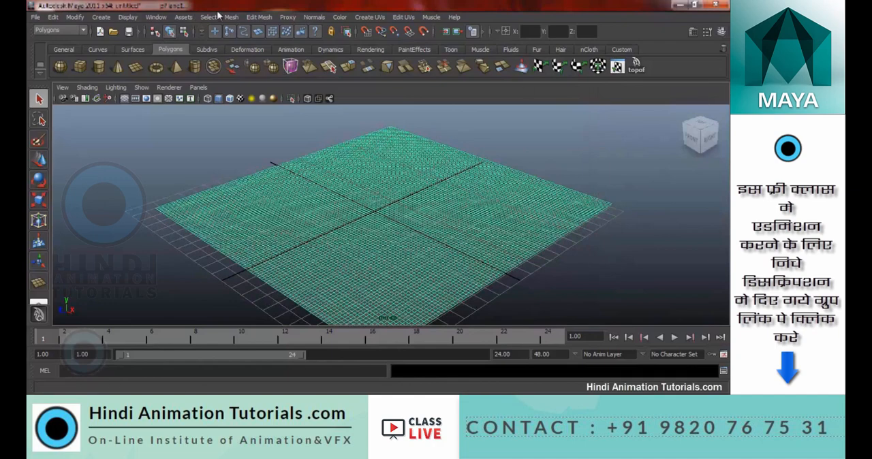
Start the Sculpt Geometry Tool on the plane, show its settings and reset them to the defaults
click(68, 31)
click(66, 46)
click(237, 18)
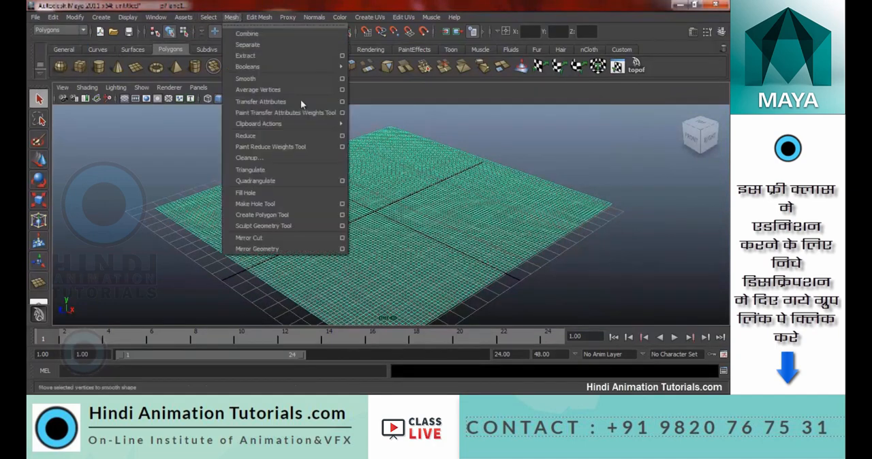
click(283, 227)
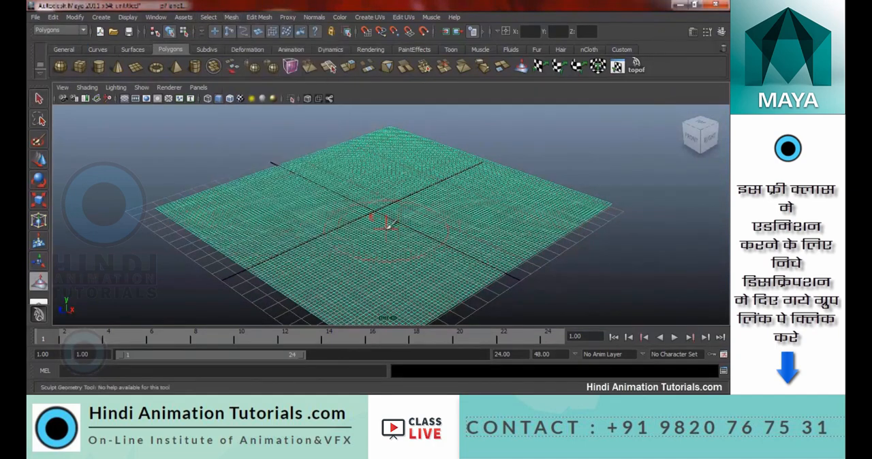
click(707, 32)
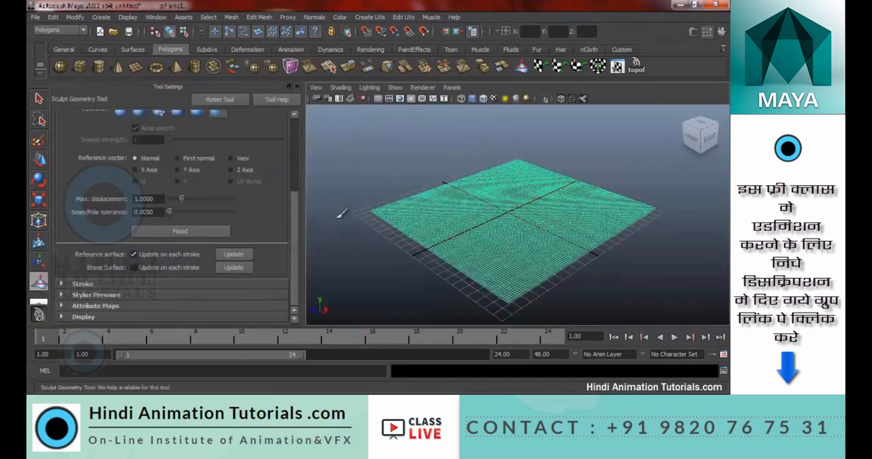
scroll(251, 217, up, 5)
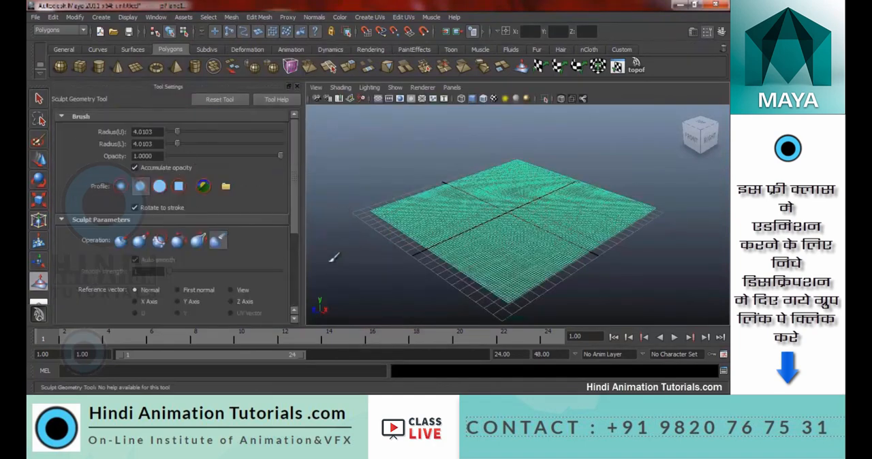
click(220, 100)
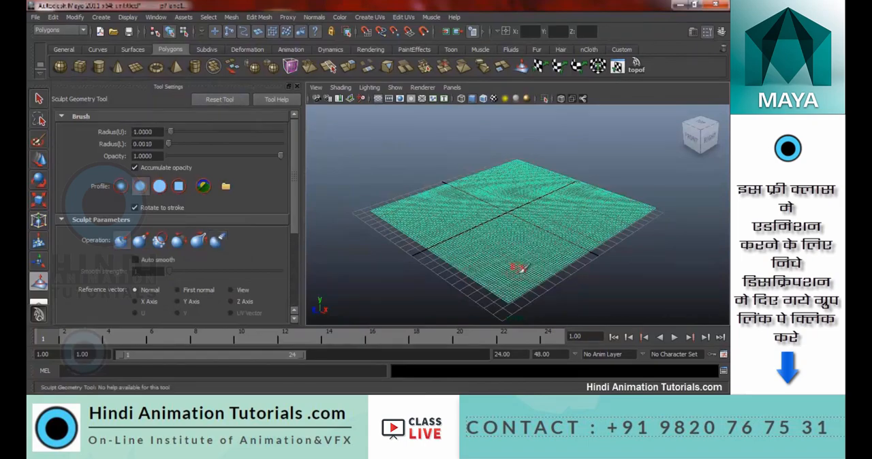
Sculpt two winding strokes across the plane with the Push operation at an upper brush radius of 1.0
mouse_move(403, 229)
alt+right_down()
mouse_move(594, 238)
mouse_move(389, 209)
mouse_move(518, 232)
alt+right_up()
mouse_move(398, 221)
mouse_down()
mouse_move(458, 220)
mouse_move(477, 197)
mouse_move(535, 188)
mouse_move(612, 230)
mouse_move(651, 237)
mouse_up()
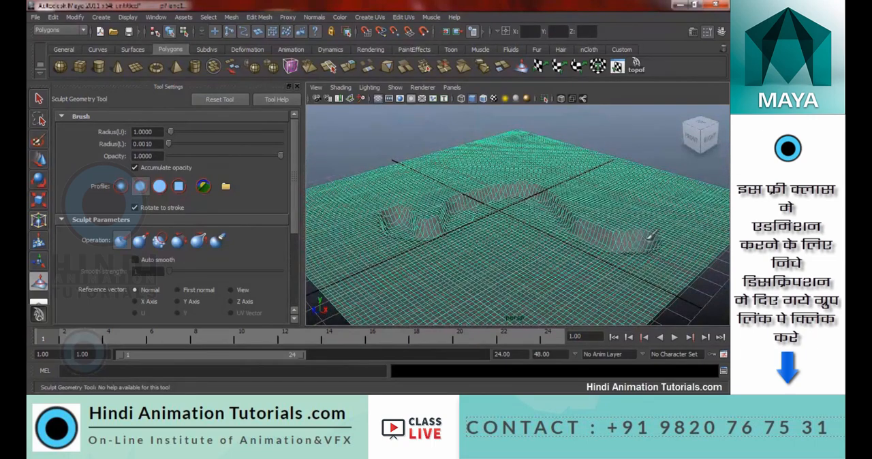
mouse_move(568, 236)
alt+mouse_down()
mouse_move(575, 250)
mouse_move(553, 249)
mouse_move(565, 235)
alt+mouse_up()
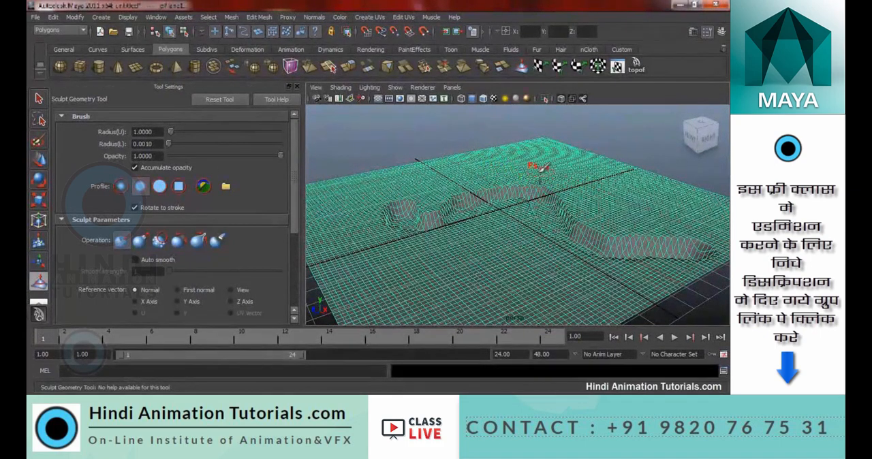
mouse_move(524, 156)
mouse_down()
mouse_move(562, 164)
mouse_move(616, 198)
mouse_move(713, 220)
mouse_up()
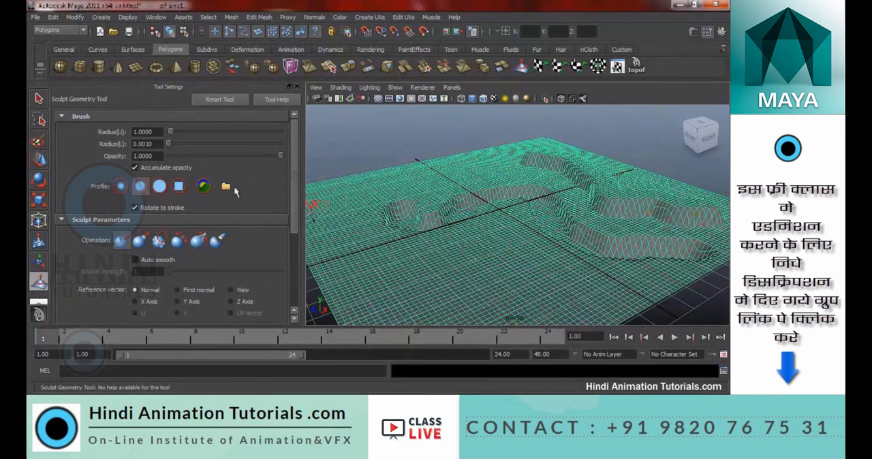
Enlarge the upper brush radius to about 2.57 and push a broader depression into the plane's far side
alt+drag(557, 228, 551, 247)
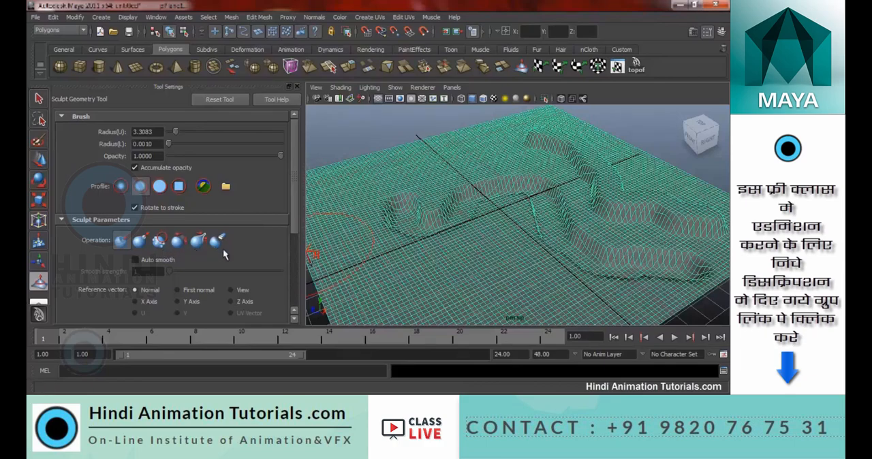
mouse_move(418, 197)
alt+mouse_down()
mouse_move(481, 197)
mouse_move(468, 195)
mouse_move(524, 242)
mouse_move(507, 217)
alt+mouse_up()
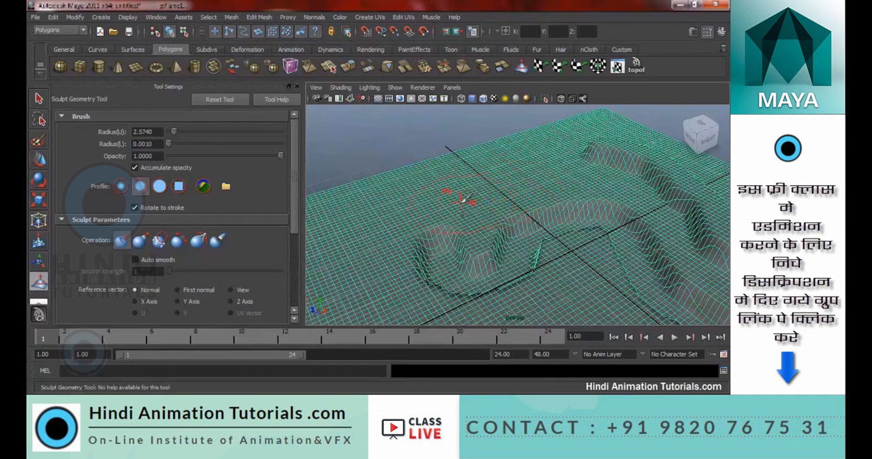
drag(543, 156, 470, 179)
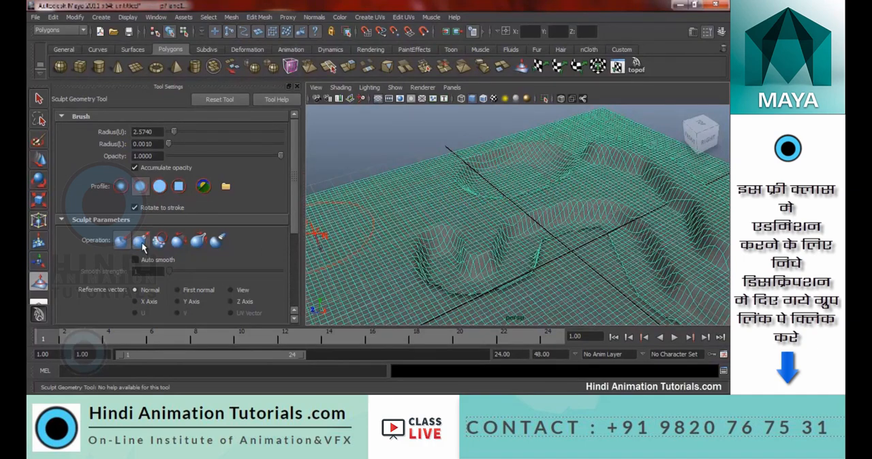
Raise a broad ridge near the plane's corner with the Pull operation at an upper brush radius of about 2.57
mouse_move(350, 218)
alt+mouse_down()
mouse_move(595, 218)
mouse_move(521, 240)
mouse_move(547, 218)
alt+mouse_up()
scroll(448, 218, up, 4)
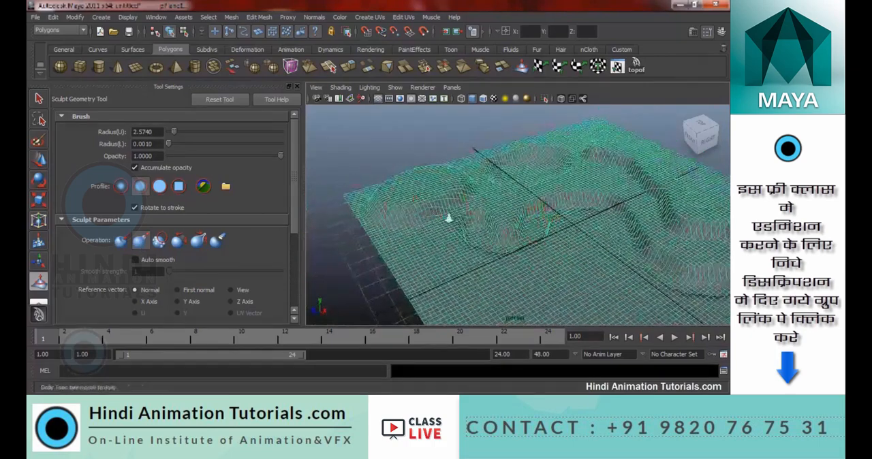
click(159, 240)
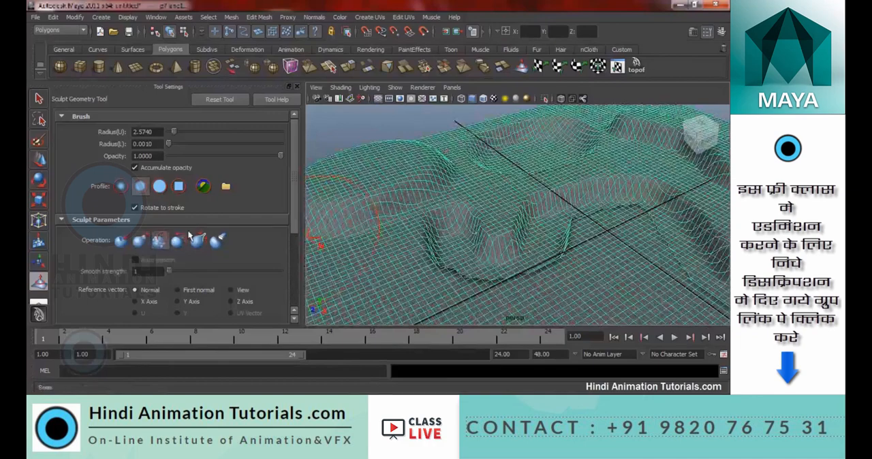
click(140, 241)
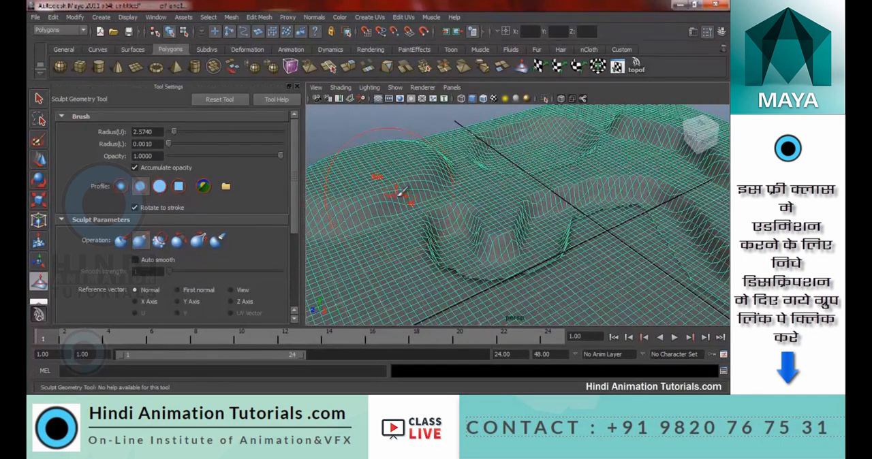
Smooth the sculpted forms with the Smooth operation, using an upper brush radius of about 1.07 and smooth strength 1
click(159, 241)
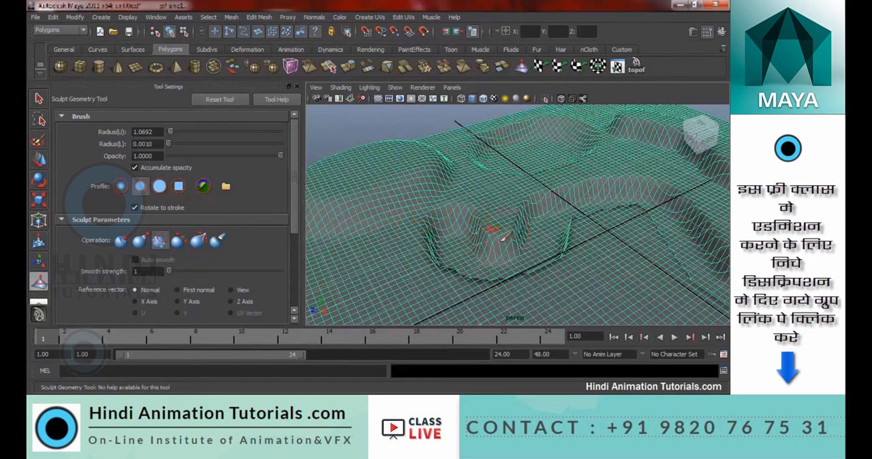
mouse_move(599, 185)
alt+mouse_down()
mouse_move(597, 209)
mouse_move(485, 196)
alt+mouse_up()
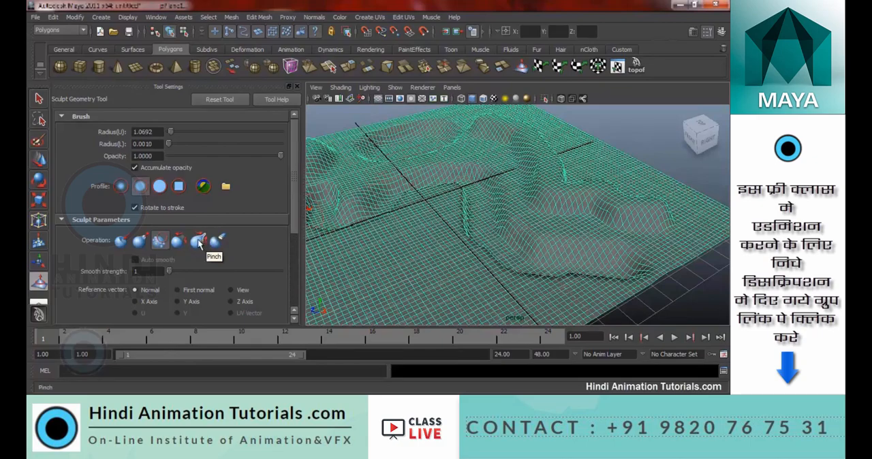
alt+drag(473, 201, 488, 218)
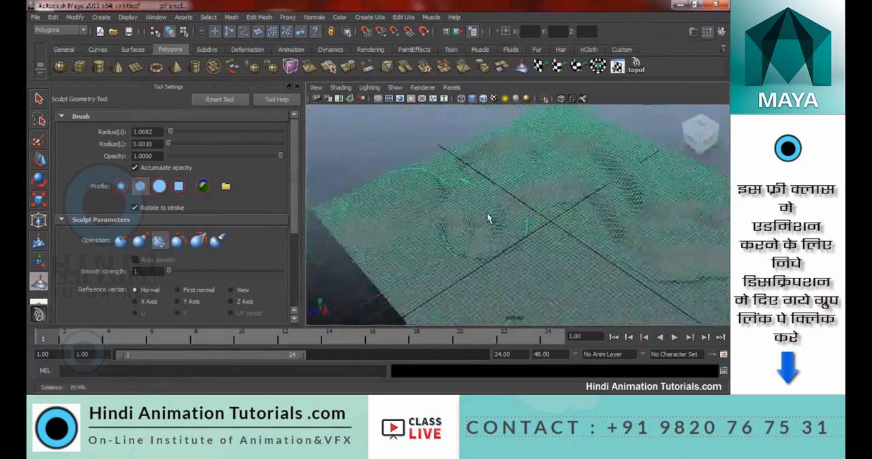
Brush over the sculpted slopes of the plane with the Relax operation at an upper radius of about 1.07
click(177, 242)
alt+drag(467, 227, 569, 235)
mouse_move(439, 218)
mouse_down()
mouse_move(453, 244)
mouse_move(423, 276)
mouse_up()
alt+drag(402, 232, 501, 259)
mouse_move(475, 198)
mouse_down()
mouse_move(503, 140)
mouse_move(462, 165)
mouse_up()
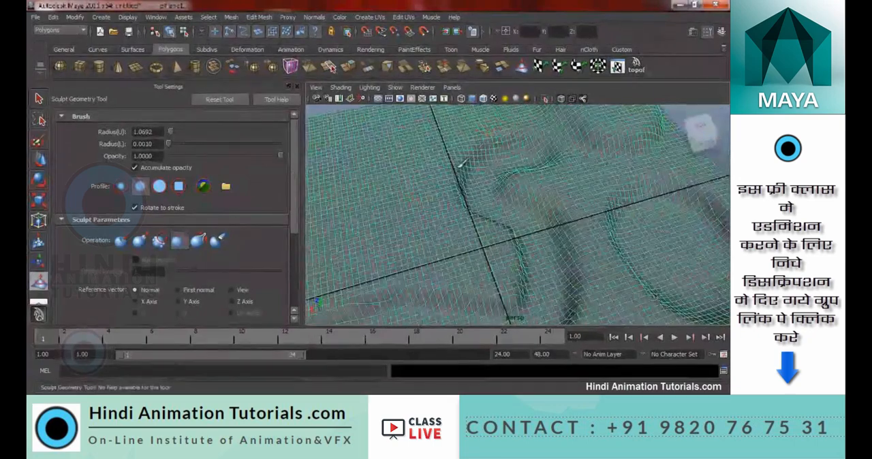
Relax the mesh around the plane's centre with the Relax operation at an upper radius of about 1.07
mouse_move(477, 248)
alt+mouse_down()
mouse_move(580, 263)
mouse_move(596, 205)
alt+mouse_up()
mouse_move(616, 233)
alt+mouse_down()
mouse_move(635, 242)
mouse_move(523, 259)
mouse_move(473, 251)
mouse_move(466, 141)
alt+mouse_up()
mouse_move(578, 177)
alt+mouse_down()
mouse_move(473, 189)
mouse_move(456, 224)
mouse_move(443, 228)
alt+mouse_up()
Brush the plane's flat near area with the Pinch operation at an upper radius of about 1.07
click(198, 241)
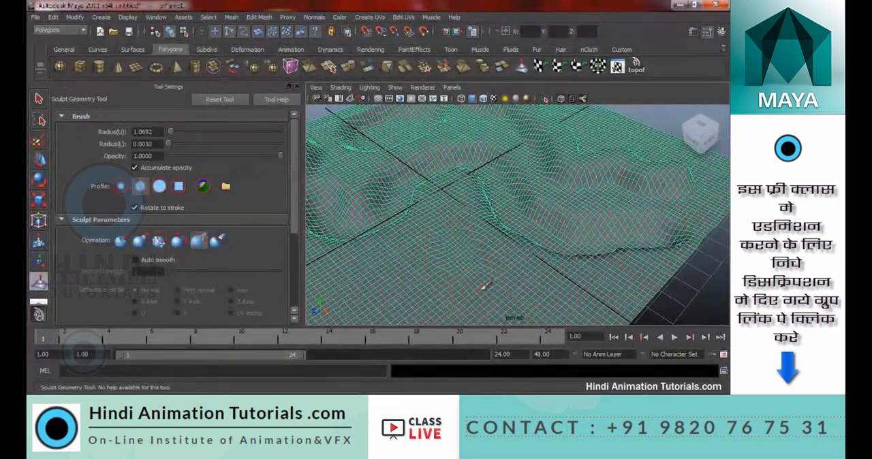
mouse_move(477, 259)
alt+mouse_down()
mouse_move(496, 254)
mouse_move(486, 237)
mouse_move(532, 209)
alt+mouse_up()
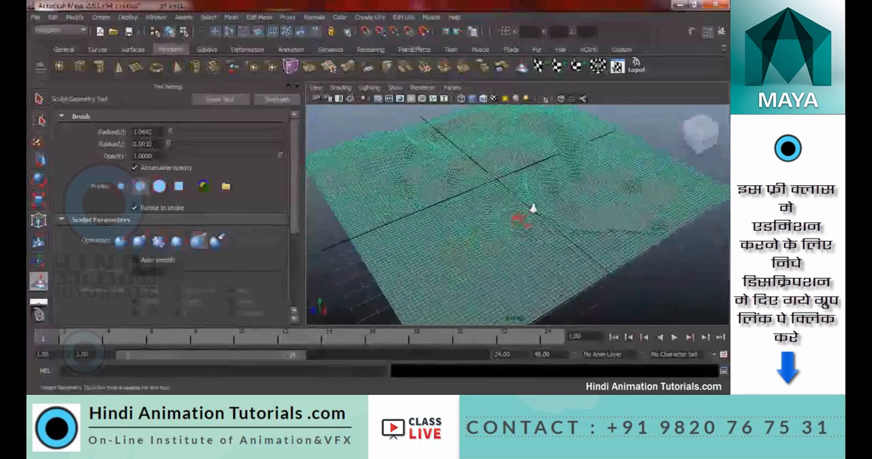
alt+right_drag(532, 209, 461, 150)
alt+drag(458, 155, 443, 175)
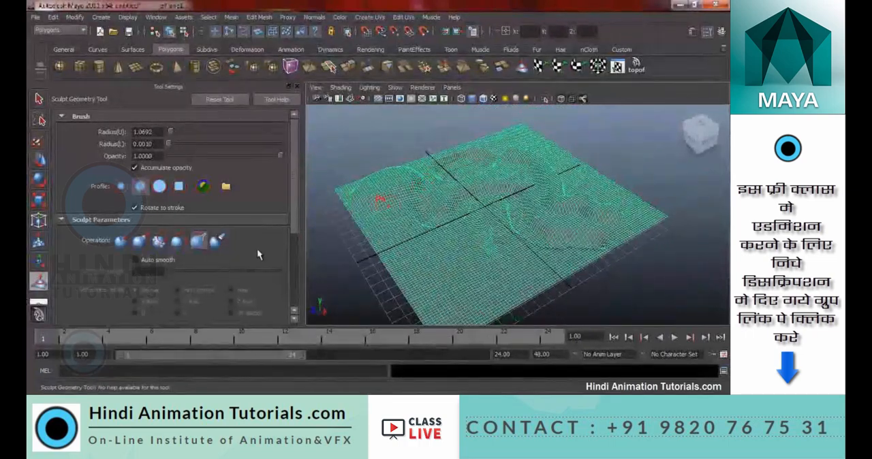
Raise a mound in the plane's flat near area with the Pull operation at a maximum displacement of 1
click(139, 239)
alt+right_drag(418, 222, 468, 286)
alt+middle_drag(426, 250, 504, 191)
scroll(212, 204, down, 3)
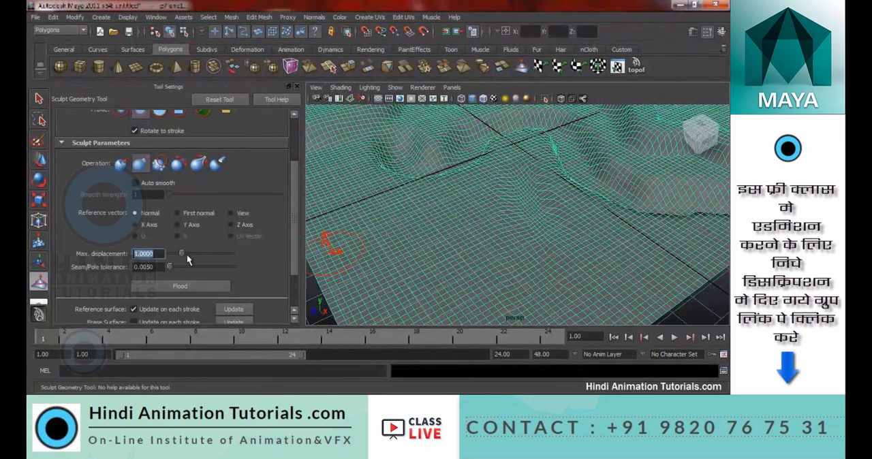
mouse_move(428, 208)
mouse_down()
mouse_move(418, 220)
mouse_move(446, 262)
mouse_up()
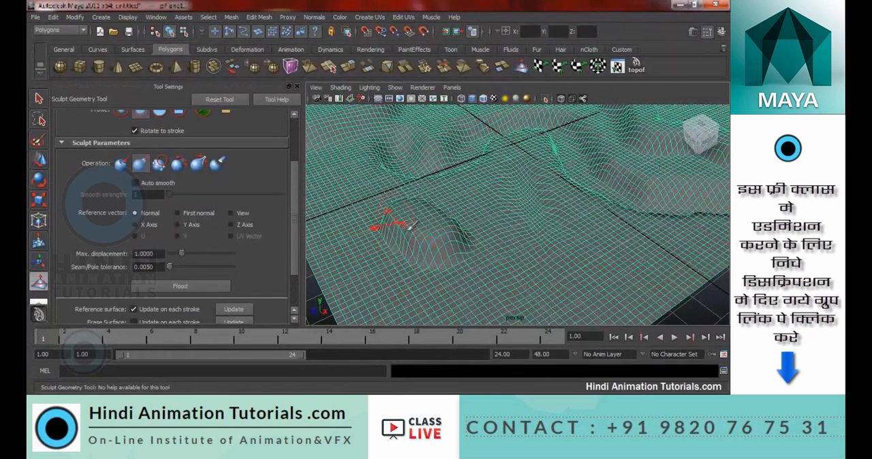
Increase the maximum displacement to about 2.17 and pull up two taller mounds near the plane's near corner
drag(184, 254, 201, 257)
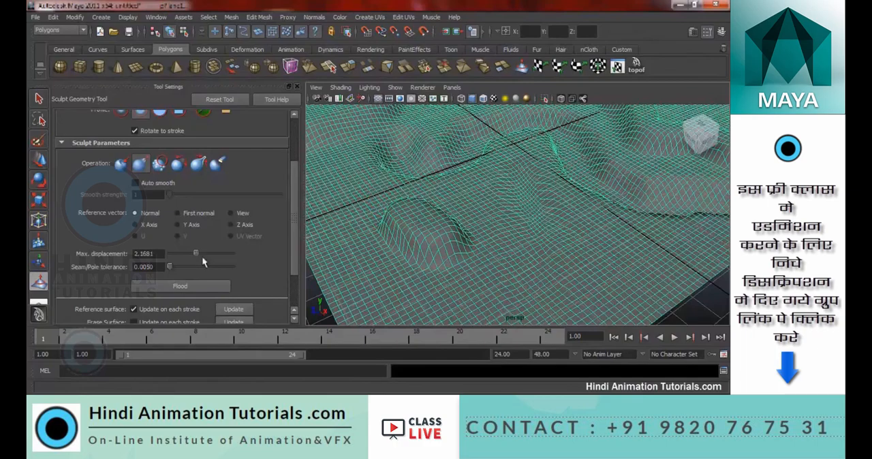
mouse_move(563, 283)
mouse_down()
mouse_move(572, 292)
mouse_move(613, 288)
mouse_move(622, 272)
mouse_up()
alt+right_drag(660, 246, 533, 251)
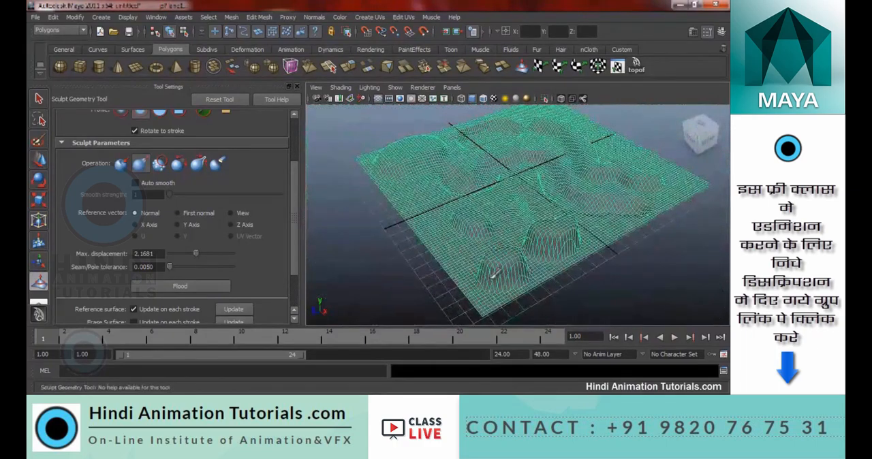
mouse_move(453, 252)
alt+mouse_down()
mouse_move(557, 267)
mouse_move(593, 255)
alt+mouse_up()
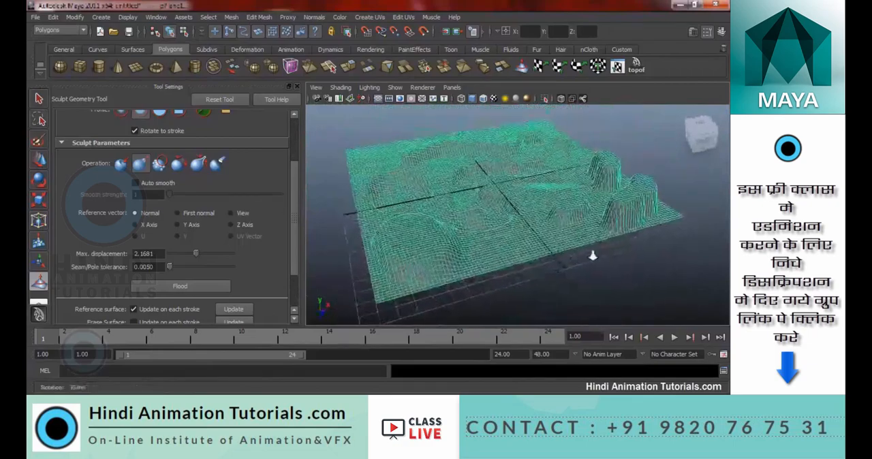
alt+right_drag(594, 255, 673, 224)
mouse_move(673, 225)
alt+mouse_down()
mouse_move(695, 207)
mouse_move(602, 237)
alt+mouse_up()
alt+right_drag(602, 238, 446, 250)
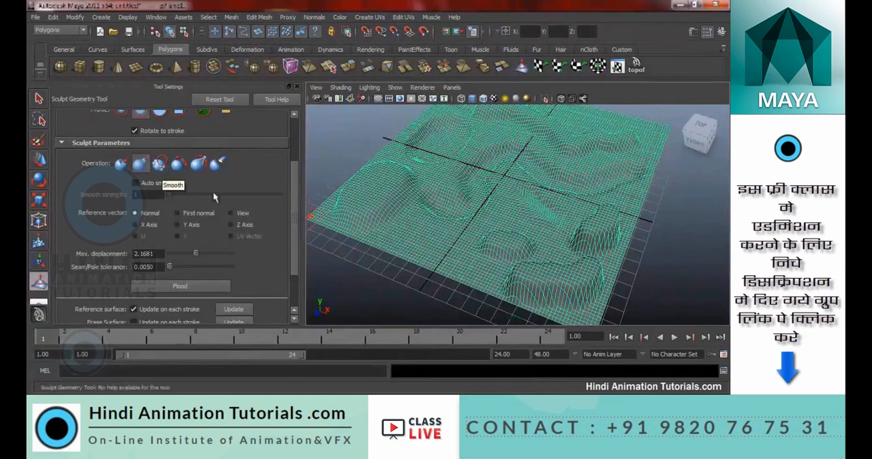
Flood the whole plane repeatedly with the Smooth operation at strength 1 and with the Relax operation
click(160, 167)
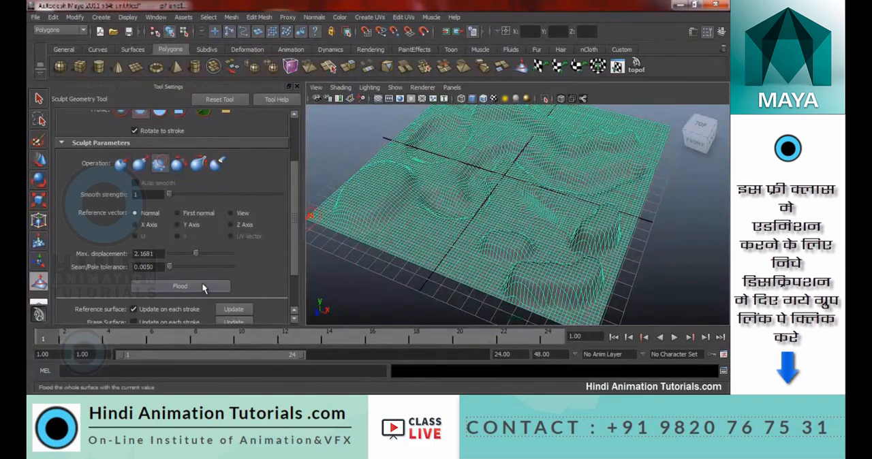
click(180, 286)
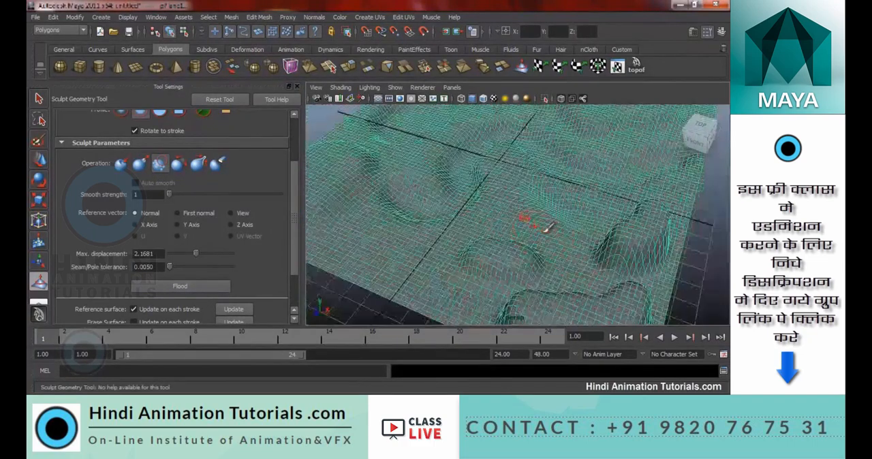
alt+drag(501, 255, 495, 232)
click(179, 289)
click(179, 290)
click(179, 290)
click(179, 290)
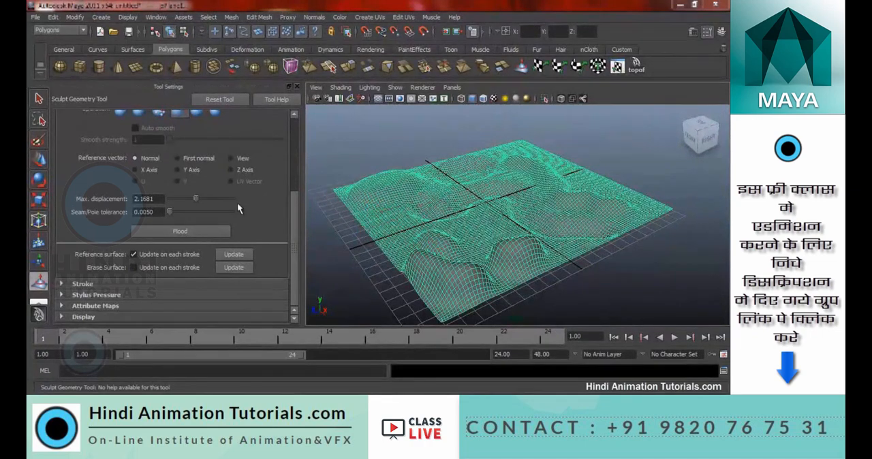
Leave the Sculpt Geometry Tool and delete the sculpted plane
drag(296, 202, 289, 157)
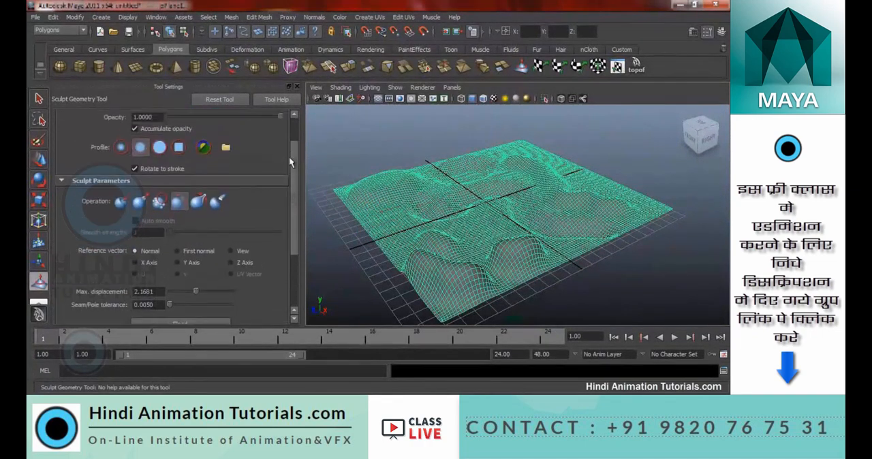
mouse_move(465, 187)
alt+mouse_down()
mouse_move(463, 208)
mouse_move(481, 197)
alt+mouse_up()
key(w)
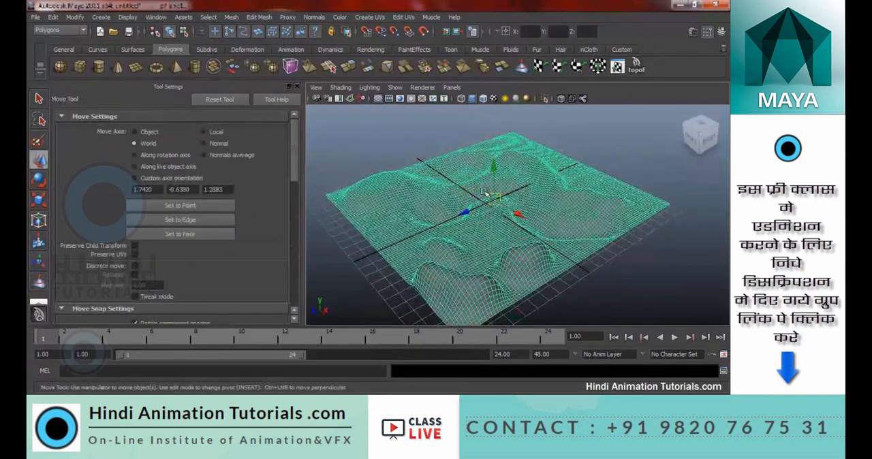
key(Delete)
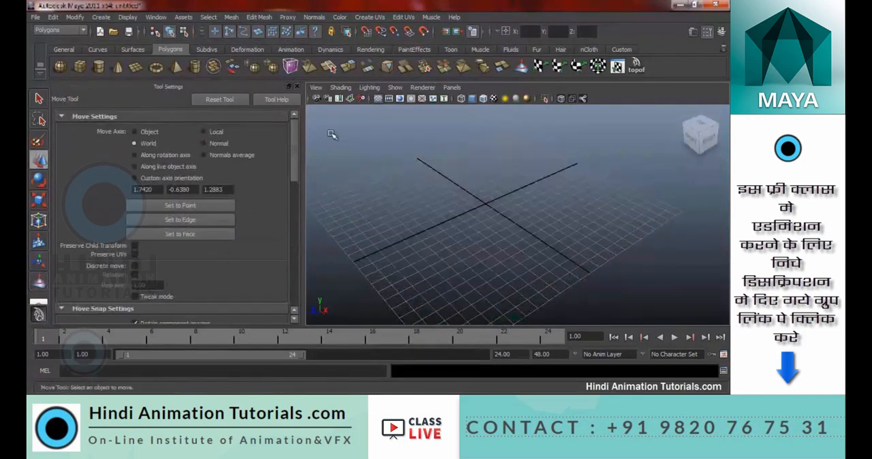
Create a polygon cube about 7.14 wide, 4.94 high and 6.31 deep on the grid
click(80, 66)
drag(450, 202, 441, 169)
key(w)
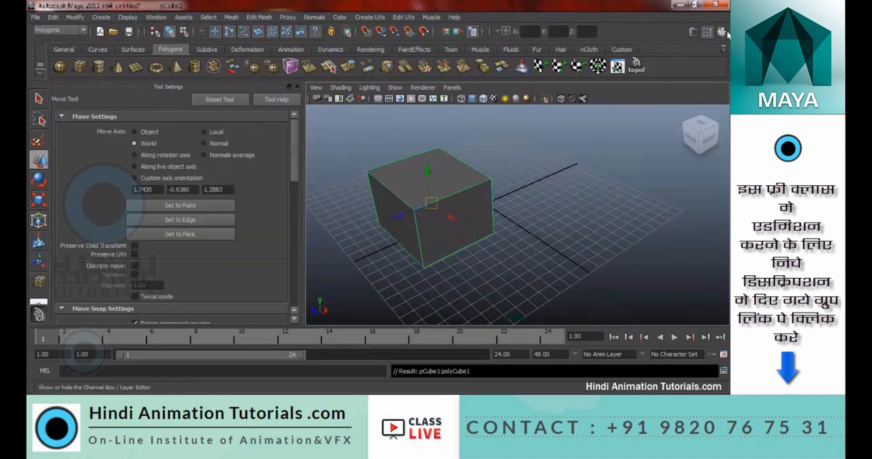
Set the cube's width, height and depth subdivisions to 10 each in its creation inputs
click(721, 31)
scroll(682, 221, down, 2)
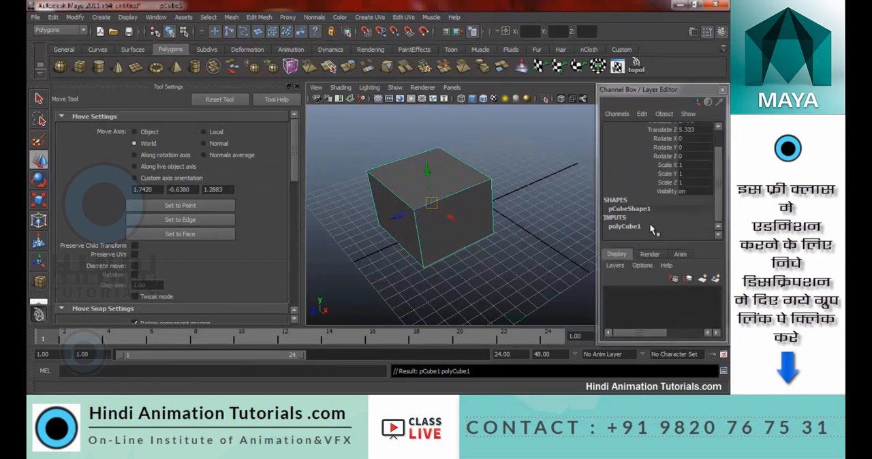
click(650, 225)
click(686, 199)
text(10)
key(Tab)
text(10)
key(Tab)
text(10)
key(Return)
alt+drag(516, 177, 338, 191)
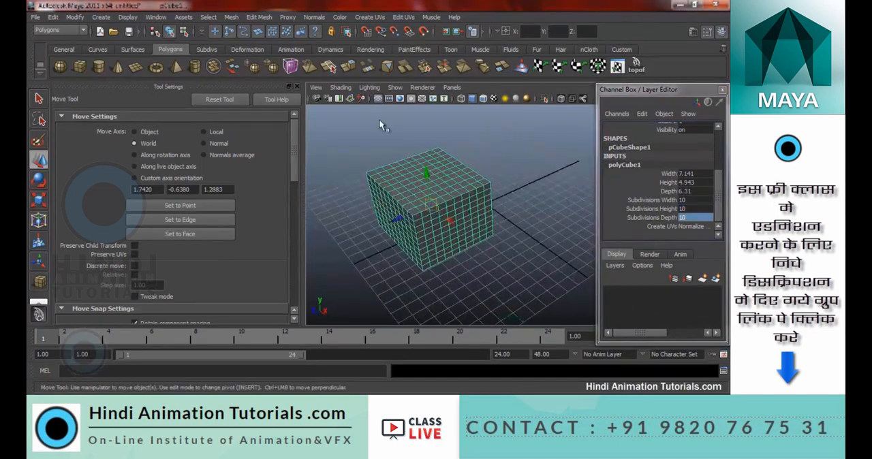
Activate the Sculpt Geometry Tool and brush the cube's front corner with the Smooth operation at strength 1
click(231, 16)
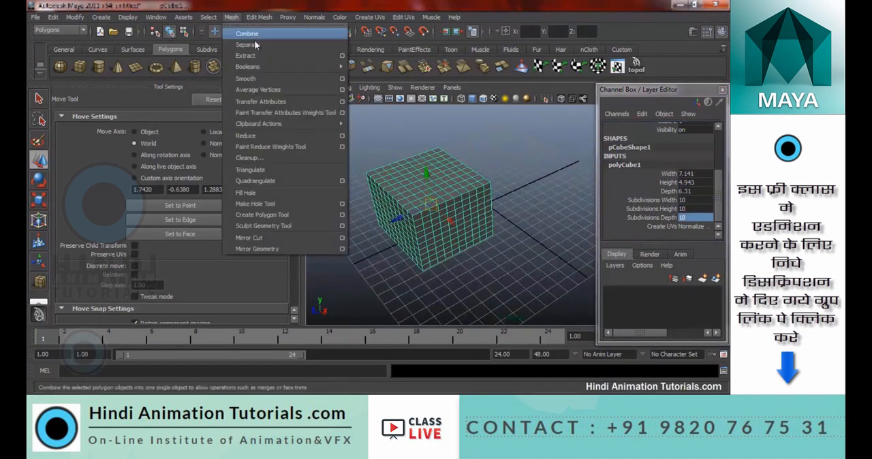
click(272, 224)
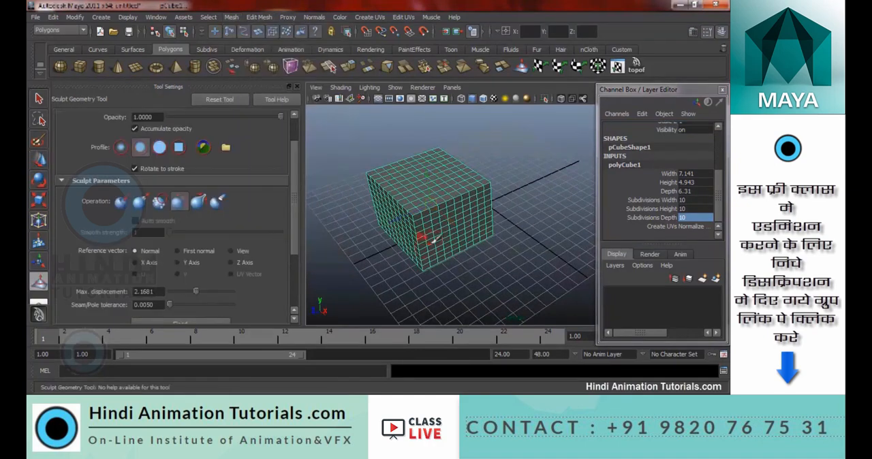
click(160, 207)
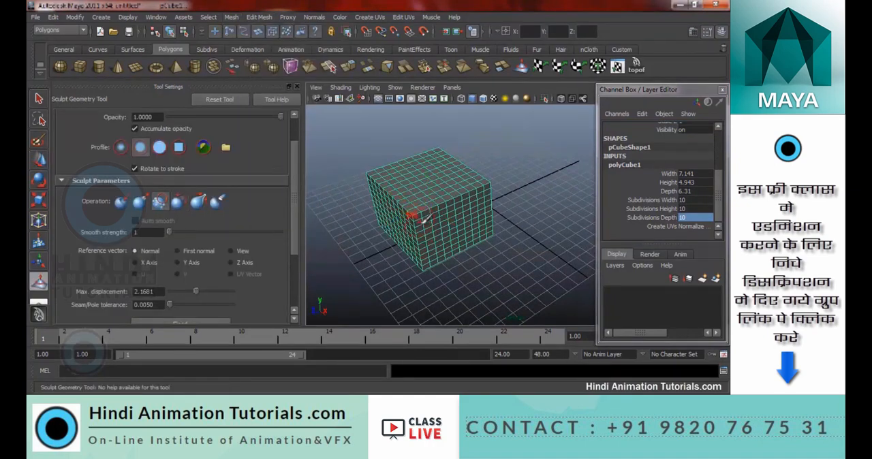
alt+drag(421, 213, 529, 257)
Scale the cube wider and flatter into a thin slab
key(r)
drag(408, 234, 386, 244)
drag(450, 167, 456, 226)
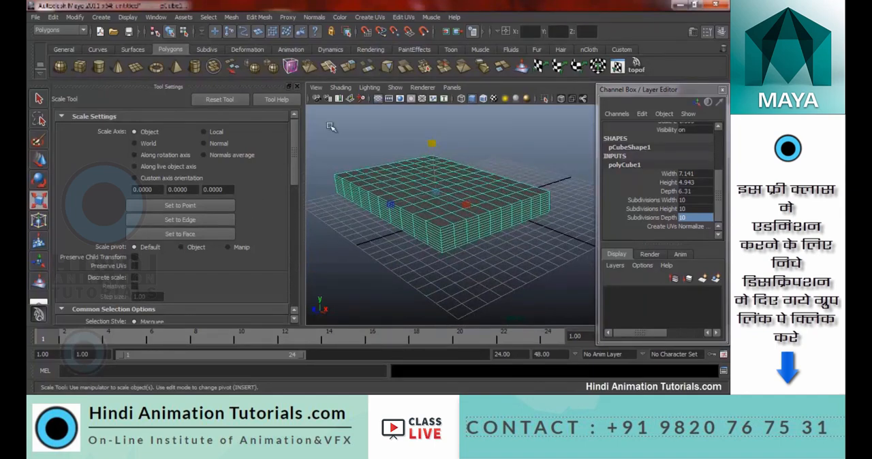
Round the slab's corners and edges all around with the Sculpt Geometry Tool's Smooth operation at strength 1
click(231, 17)
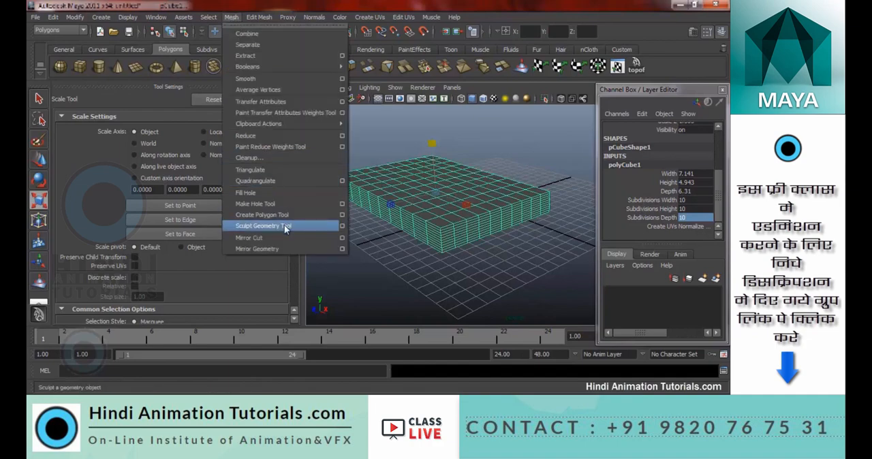
click(286, 228)
mouse_move(441, 223)
mouse_down()
mouse_move(494, 212)
mouse_move(419, 224)
mouse_move(459, 229)
mouse_move(443, 234)
mouse_move(505, 286)
mouse_up()
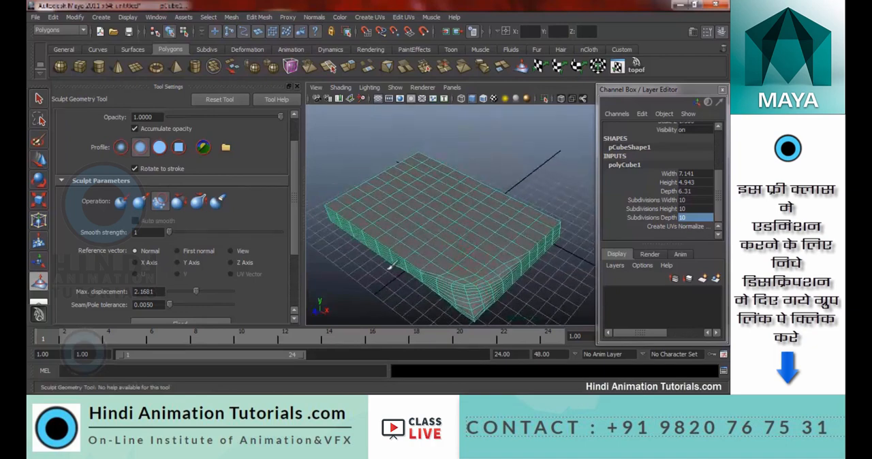
alt+drag(353, 220, 502, 242)
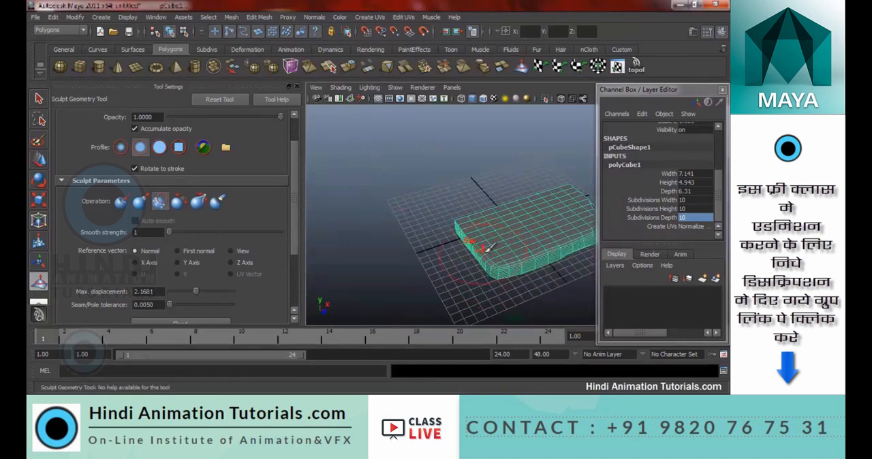
mouse_move(479, 247)
alt+mouse_down()
mouse_move(580, 253)
mouse_move(560, 230)
alt+mouse_up()
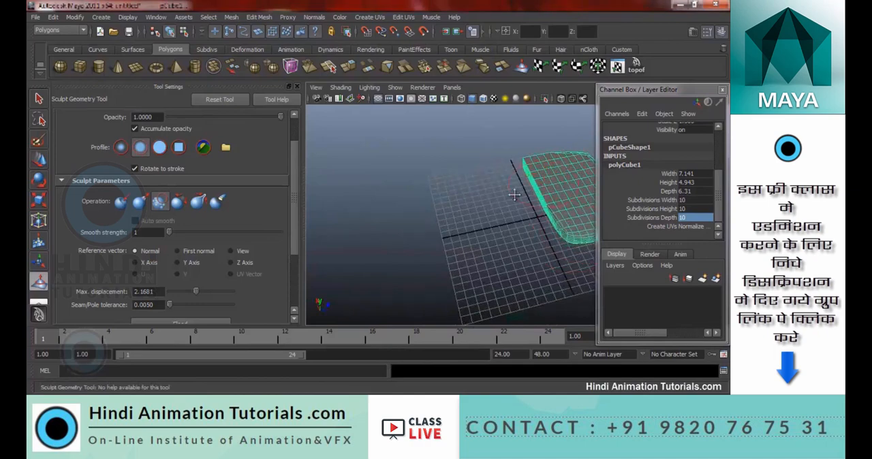
alt+drag(514, 195, 467, 225)
mouse_move(449, 177)
alt+mouse_down()
mouse_move(516, 204)
mouse_move(466, 255)
mouse_move(567, 172)
mouse_move(530, 167)
mouse_move(556, 157)
mouse_move(555, 233)
alt+mouse_up()
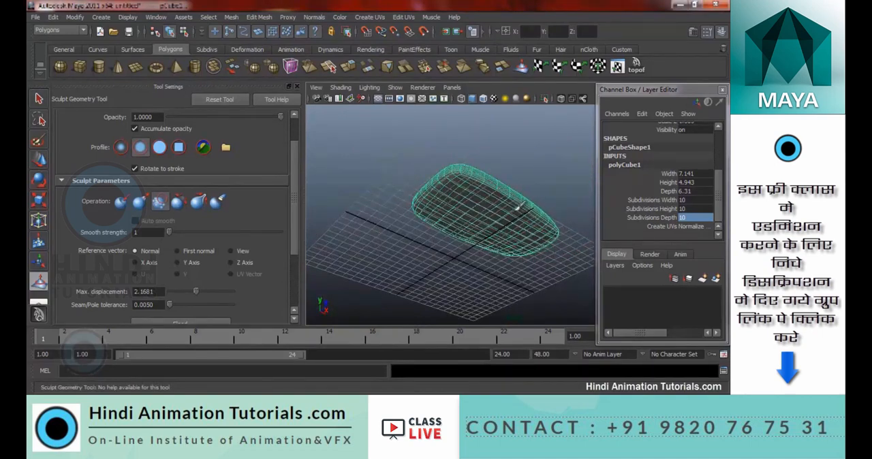
alt+drag(437, 169, 414, 176)
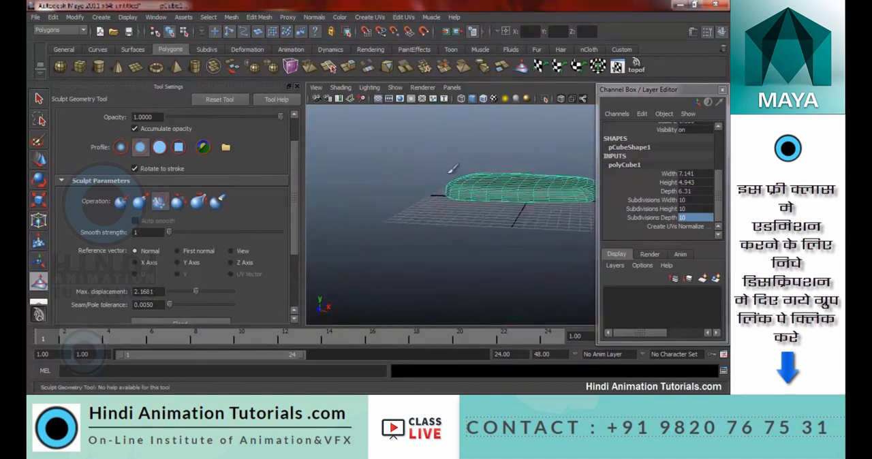
alt+drag(508, 146, 531, 178)
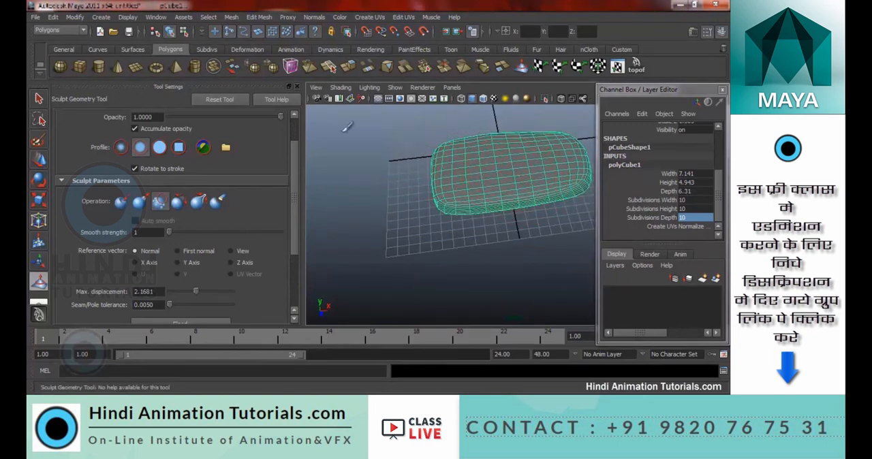
Switch to the Select tool and deselect the smoothed slab to examine its rounded shape from several angles
key(q)
alt+drag(413, 175, 497, 172)
click(557, 160)
scroll(529, 139, down, 5)
alt+drag(527, 139, 482, 242)
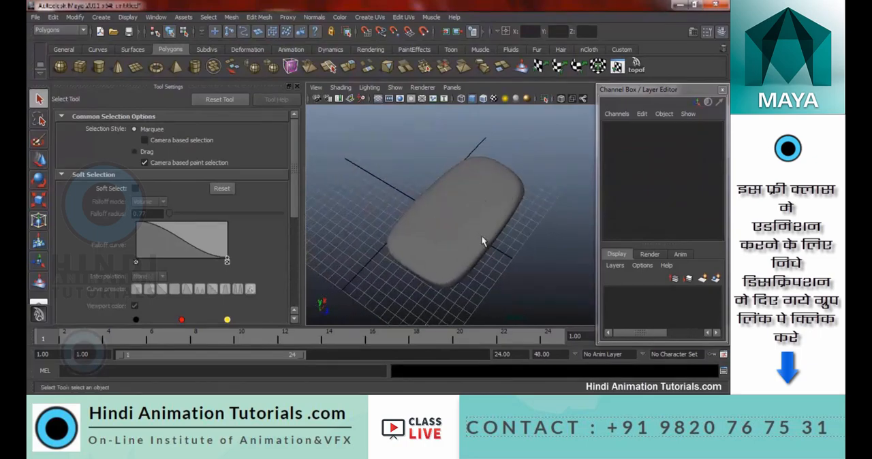